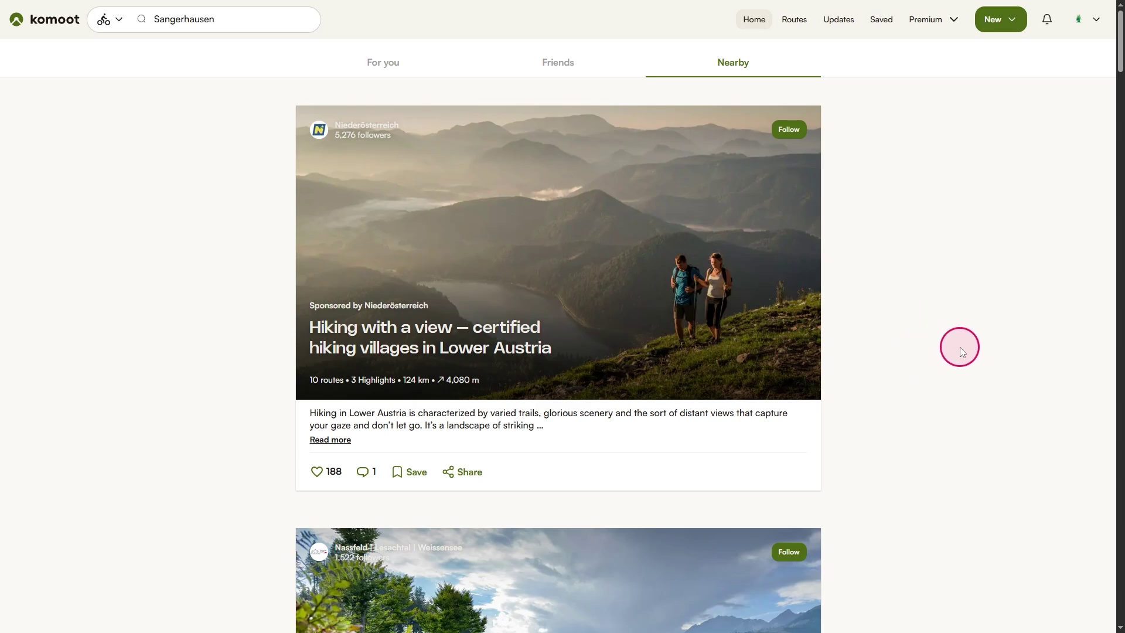
Open the New menu's list of creation options over the home feed.
click(998, 20)
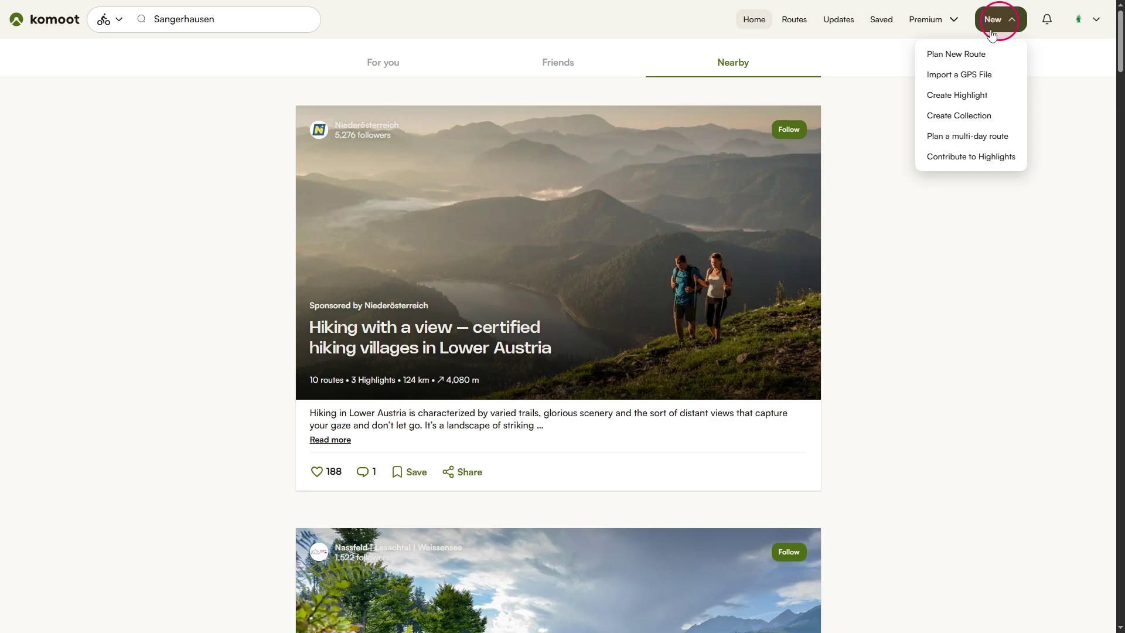
Choose Plan New Route to start an empty hiking route in the planner.
click(958, 56)
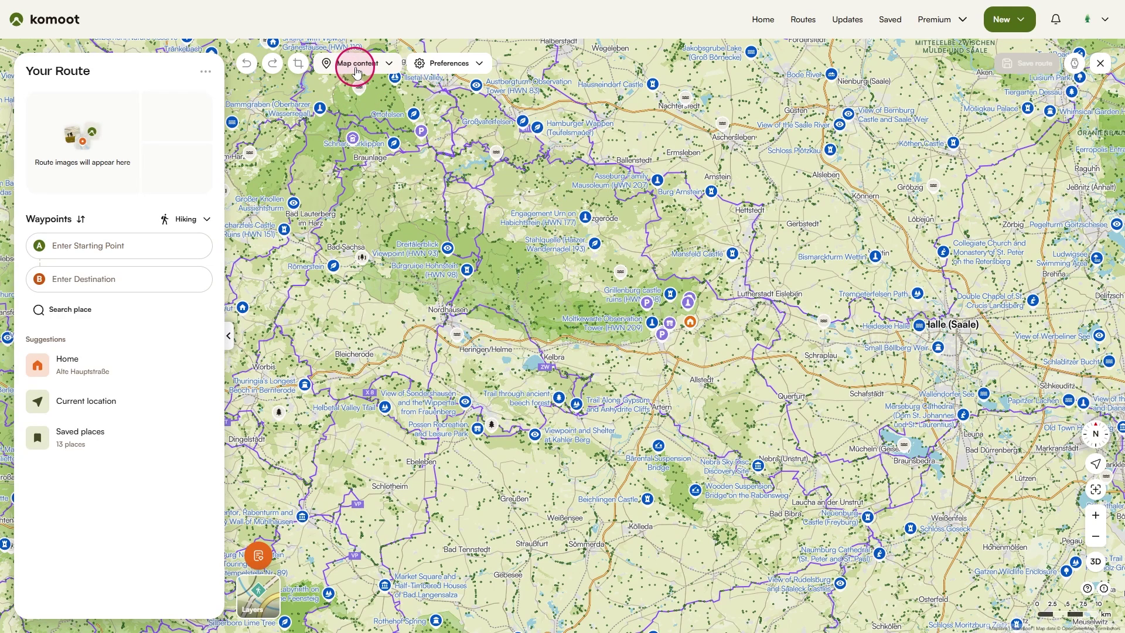
Turn off Trail View images, Saved Places and Segment Highlights in the map content settings.
click(357, 65)
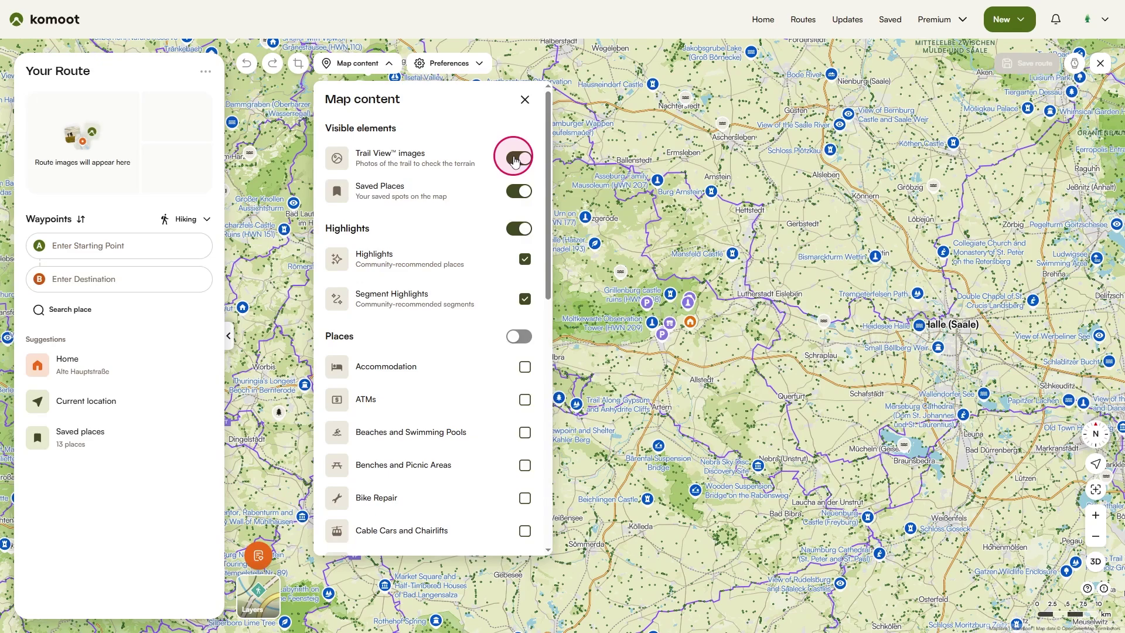
click(515, 159)
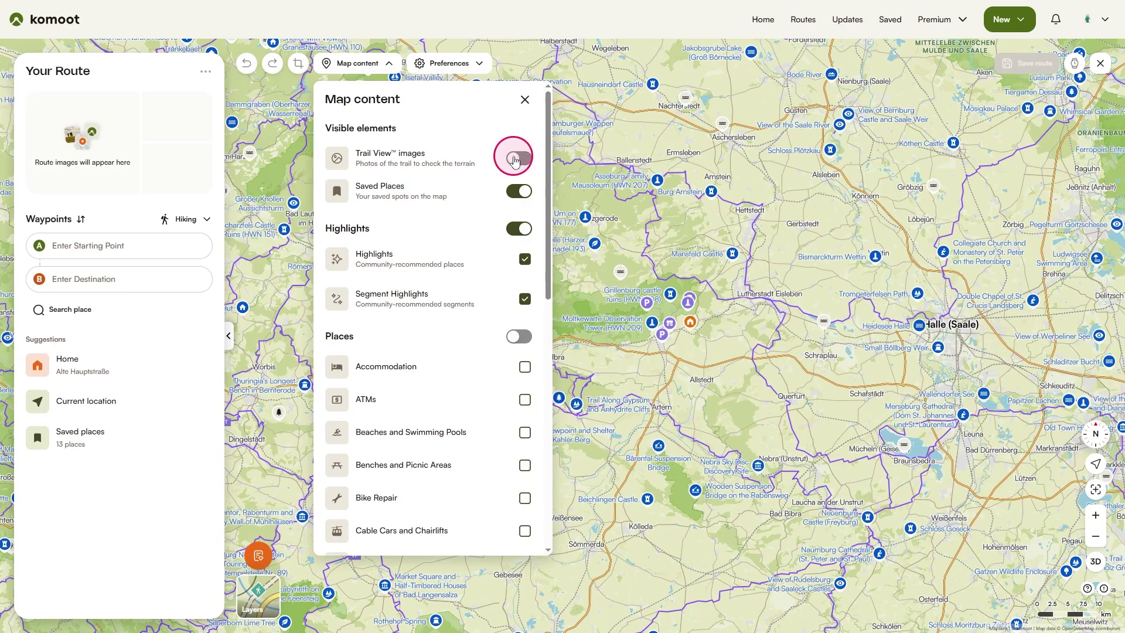
click(518, 192)
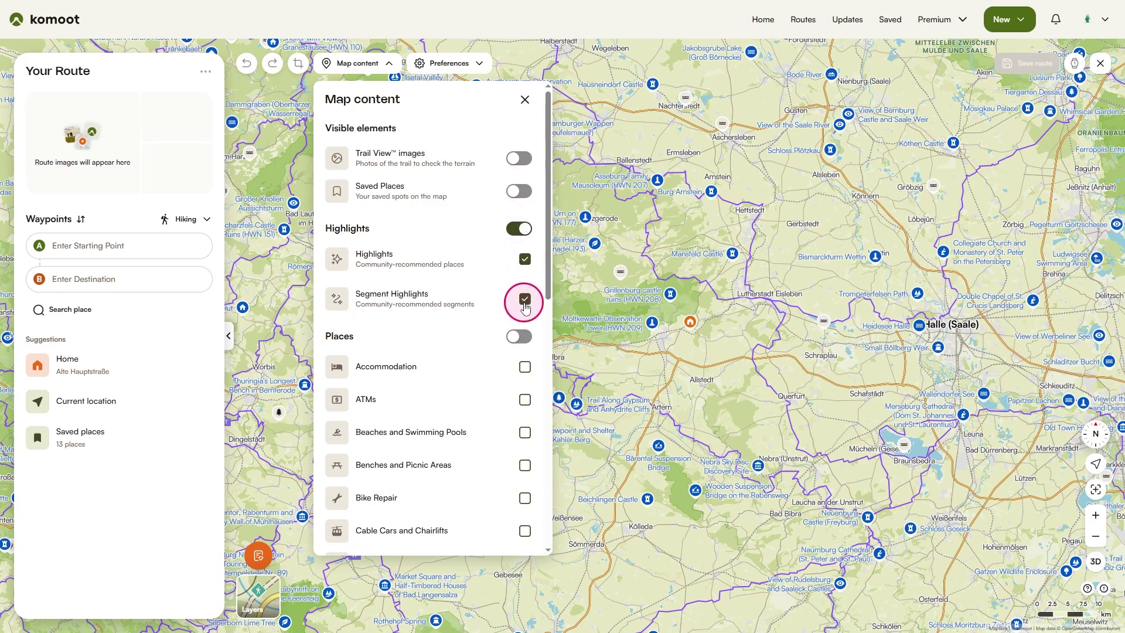
click(525, 300)
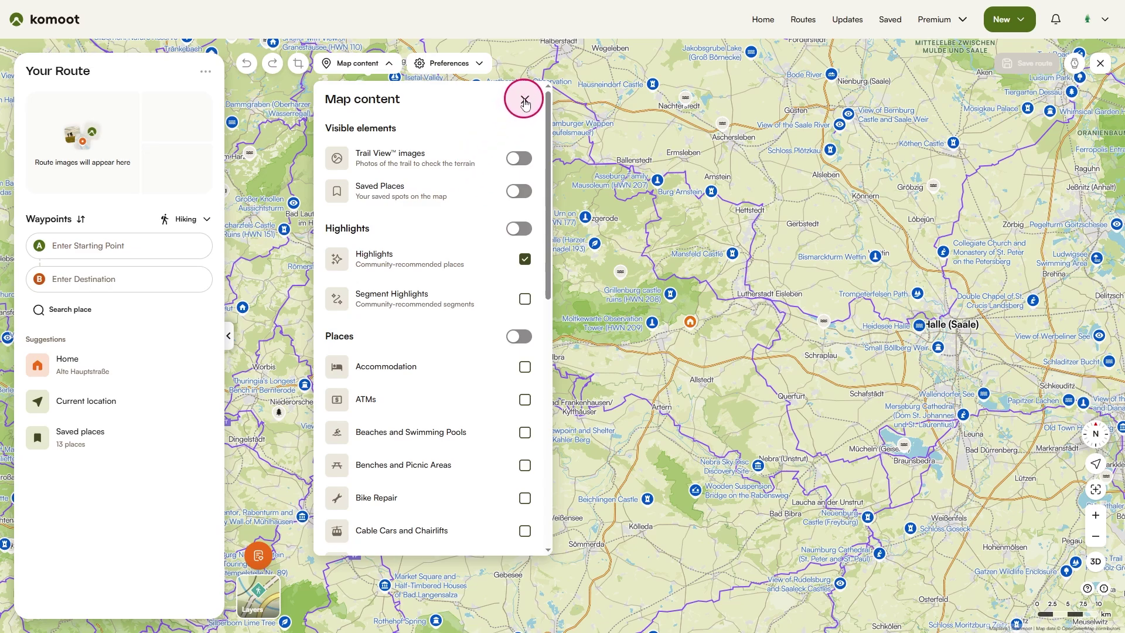
click(524, 101)
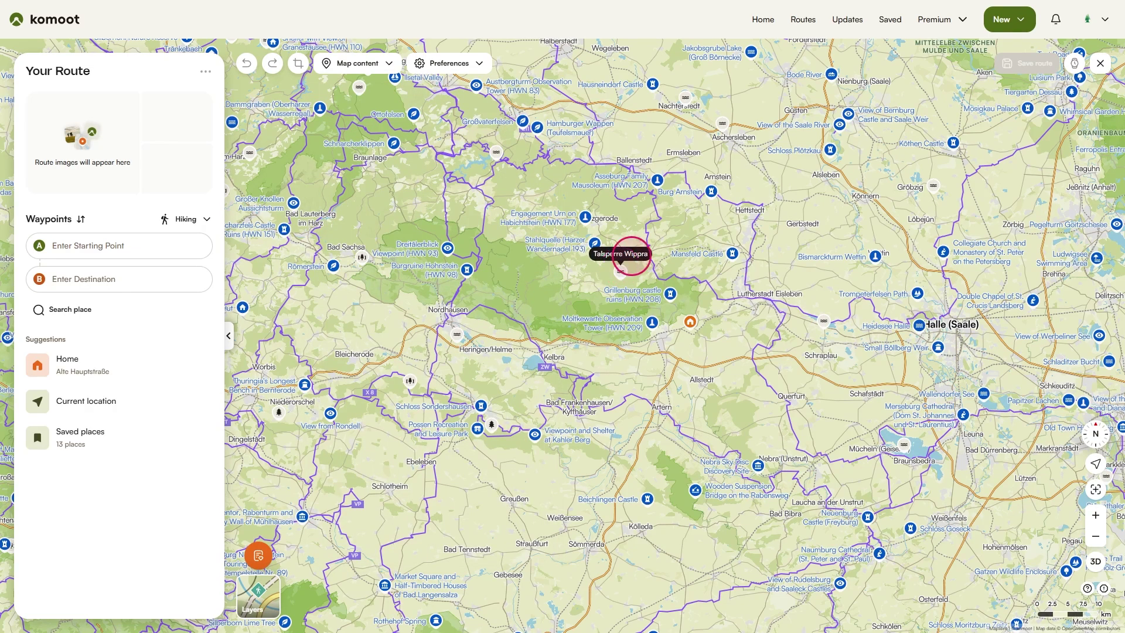
Move the map north-east to Rügen and zoom in on the Baabe–Göhren forest.
scroll(794, 164, down, 5)
drag(791, 168, 744, 299)
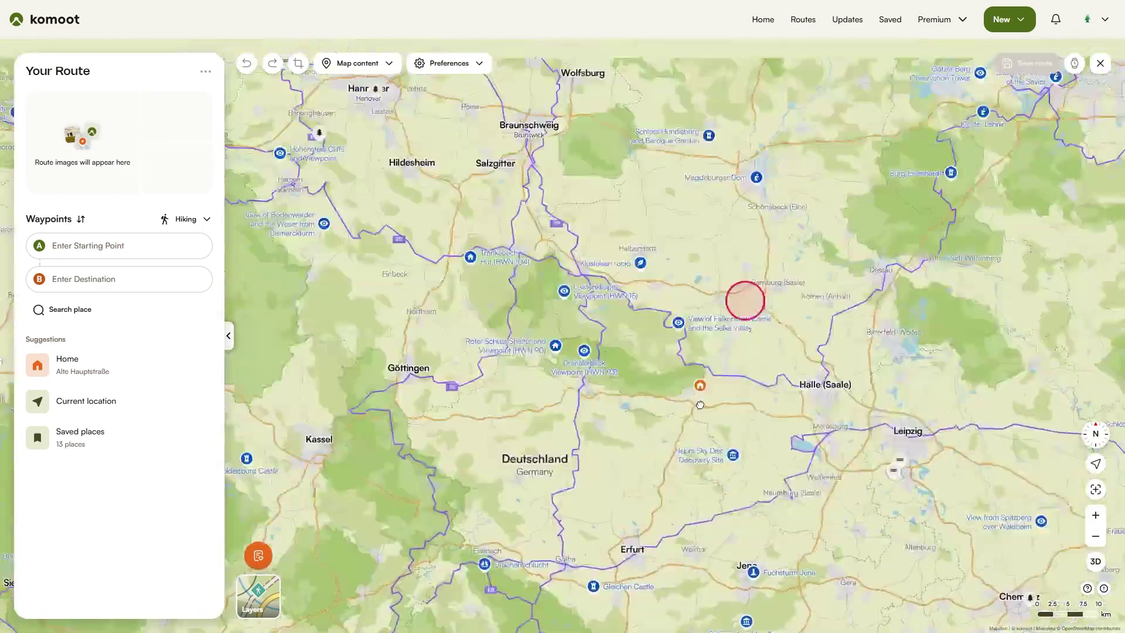
drag(730, 168, 597, 363)
drag(754, 196, 643, 264)
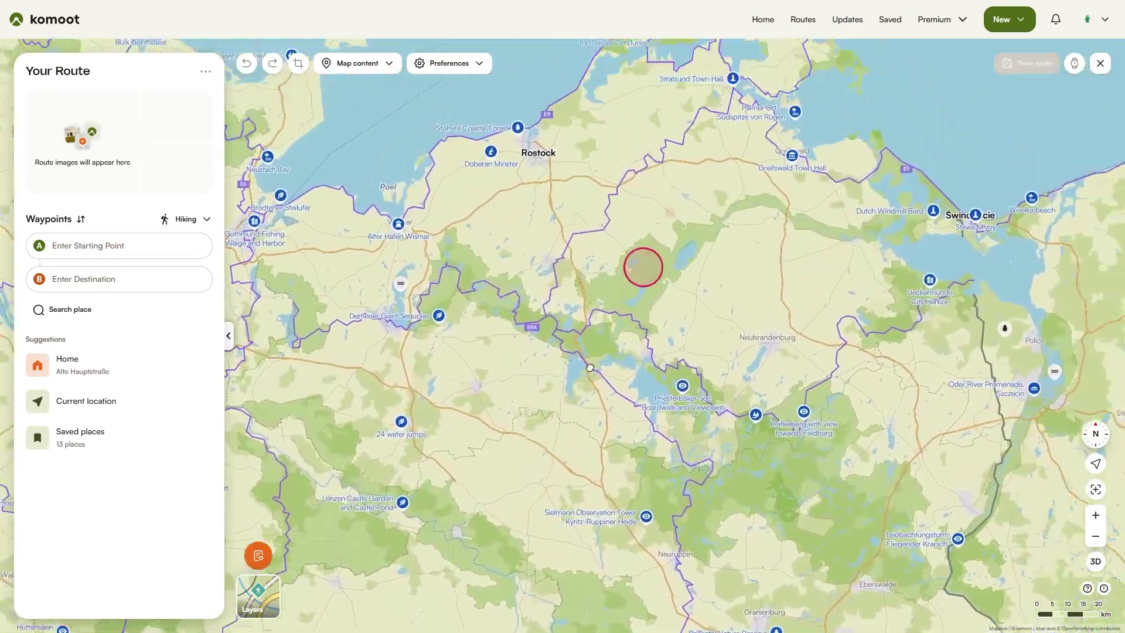
mouse_move(789, 154)
mouse_down()
mouse_move(710, 263)
mouse_move(583, 284)
mouse_up()
scroll(610, 265, up, 6)
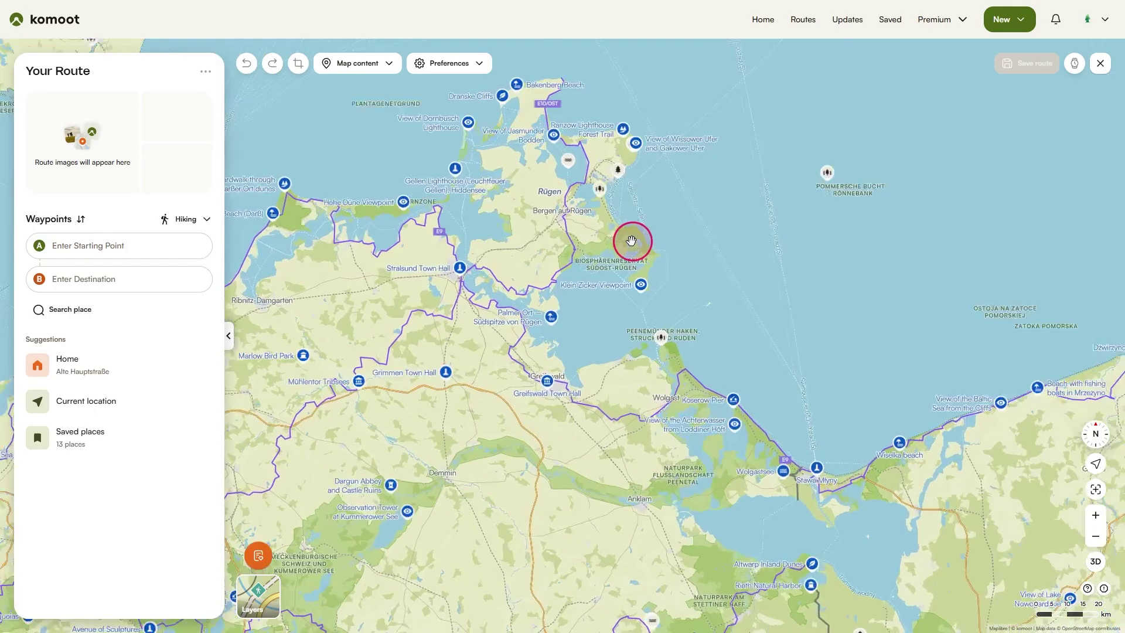
scroll(731, 300, up, 8)
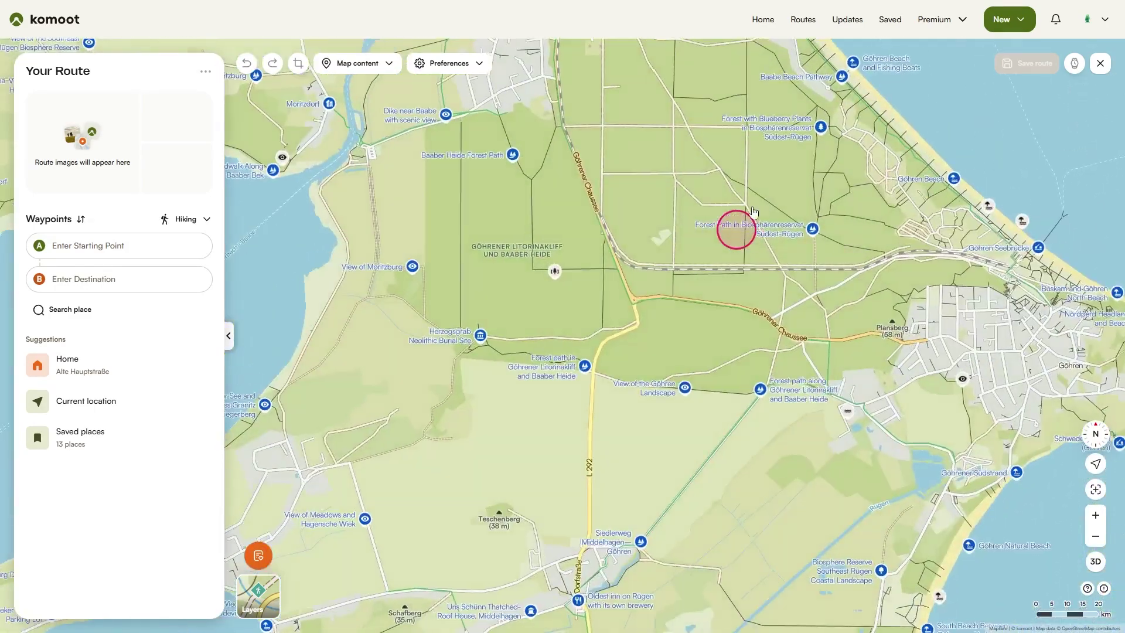
drag(733, 227, 656, 420)
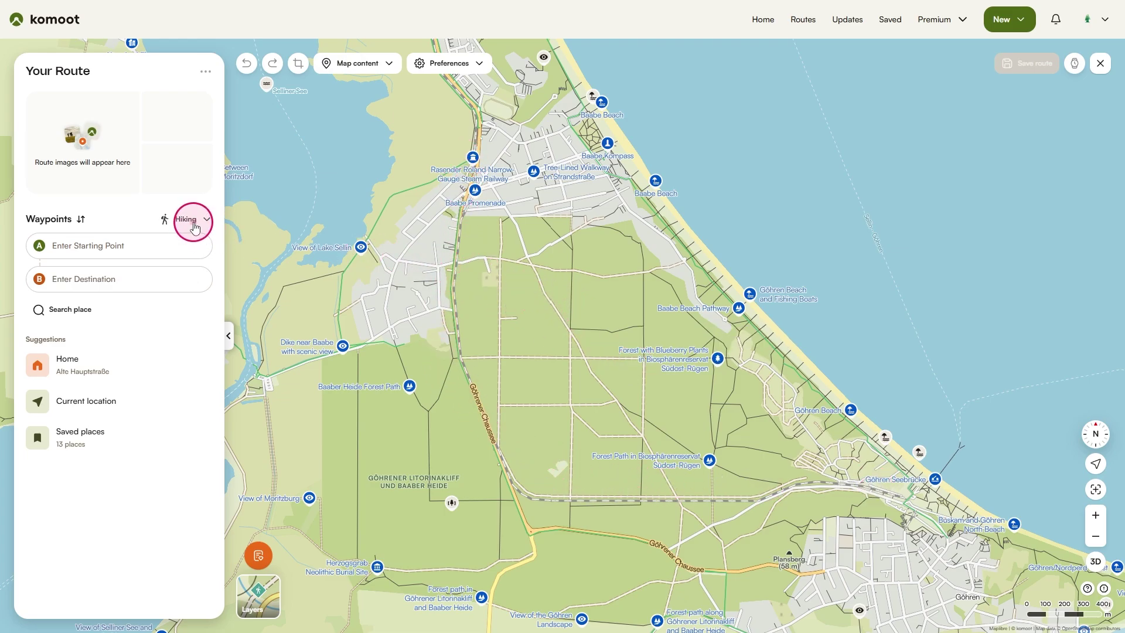
Keep Hiking as the sport and open the Rasender Roland steam railway highlight in Baabe.
click(193, 226)
click(215, 254)
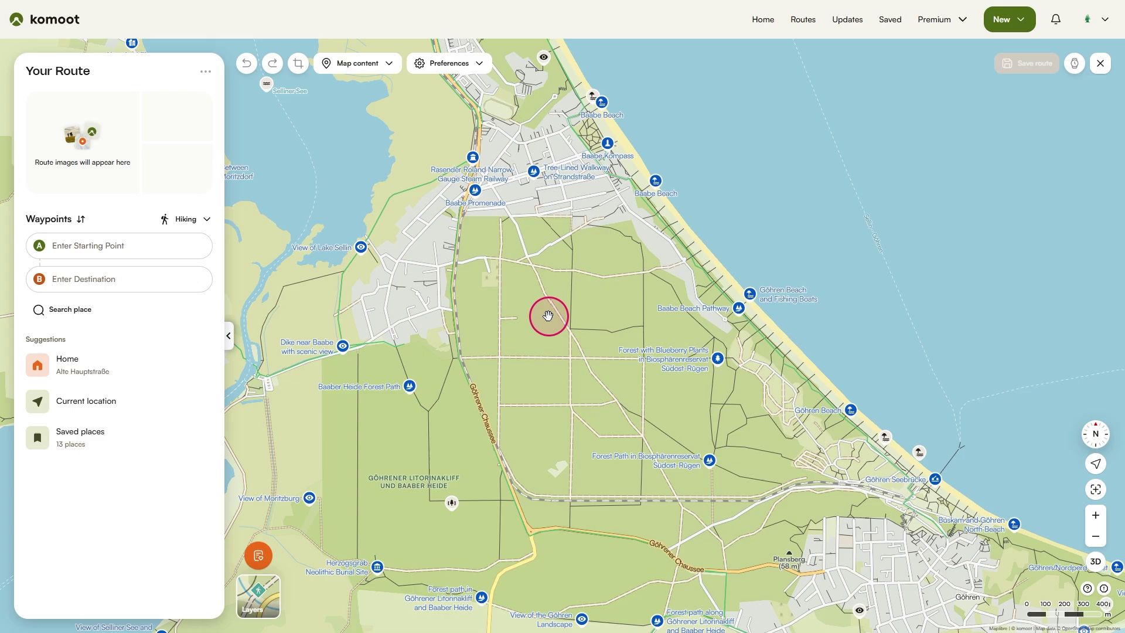
click(108, 246)
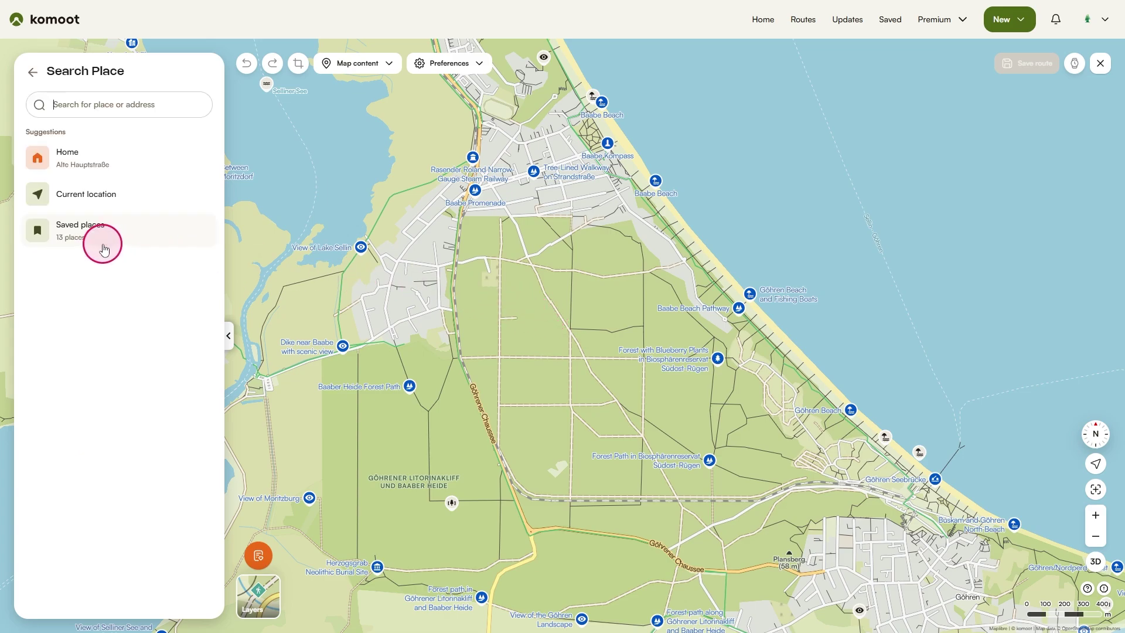
click(80, 103)
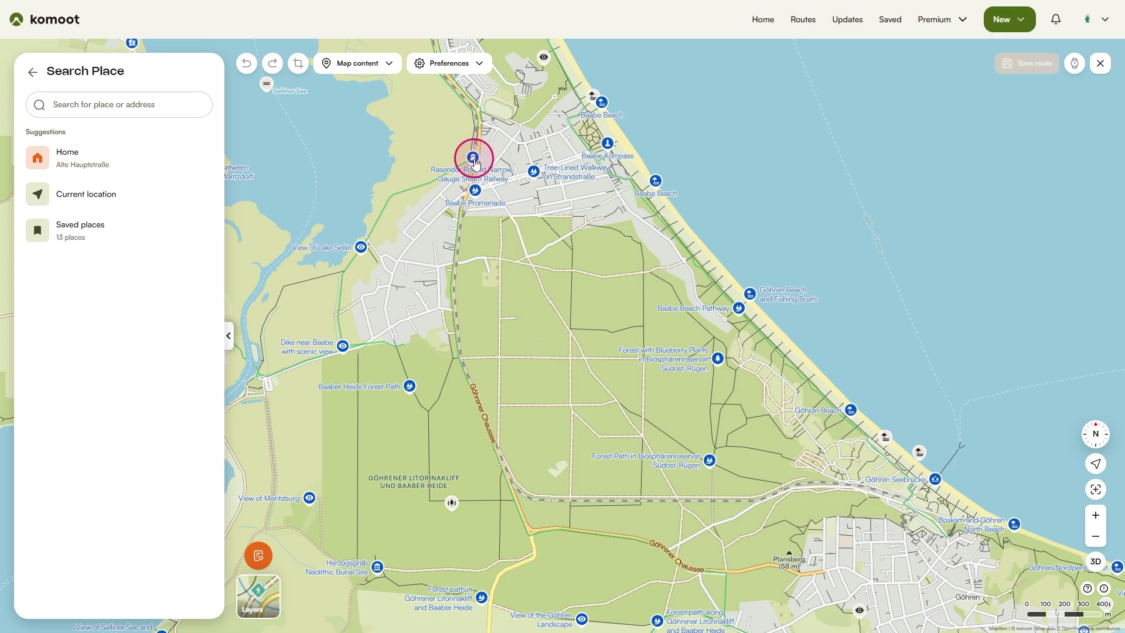
click(473, 158)
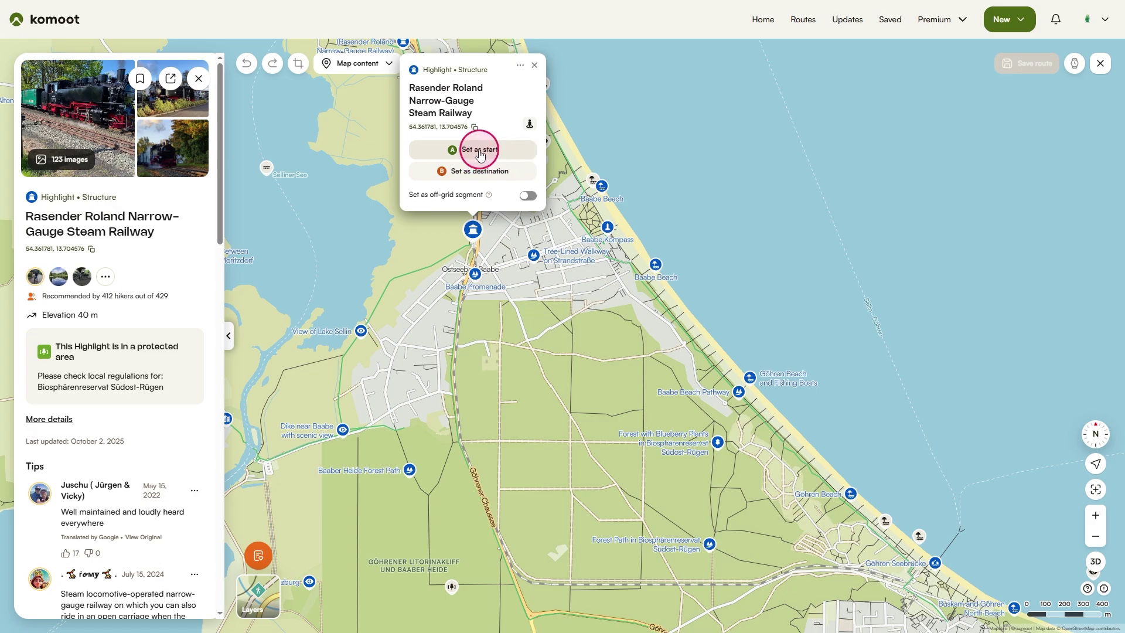
Set the Baabe Rasender Roland stop as start and the Göhren stop as destination (3.24 km).
click(476, 152)
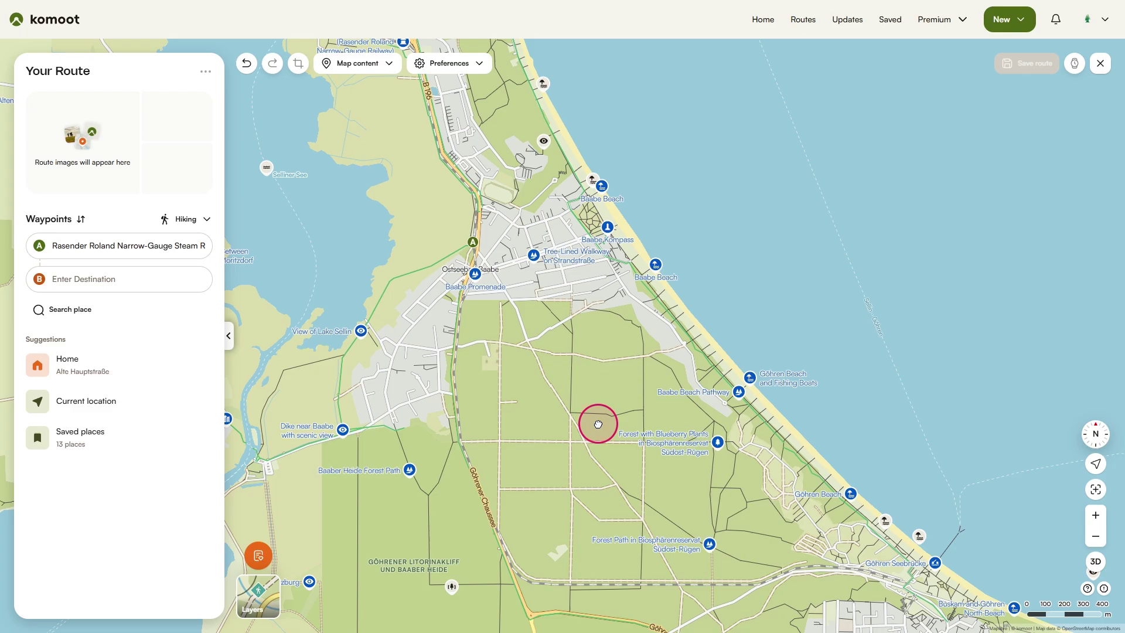
drag(592, 417, 558, 321)
scroll(623, 336, up, 3)
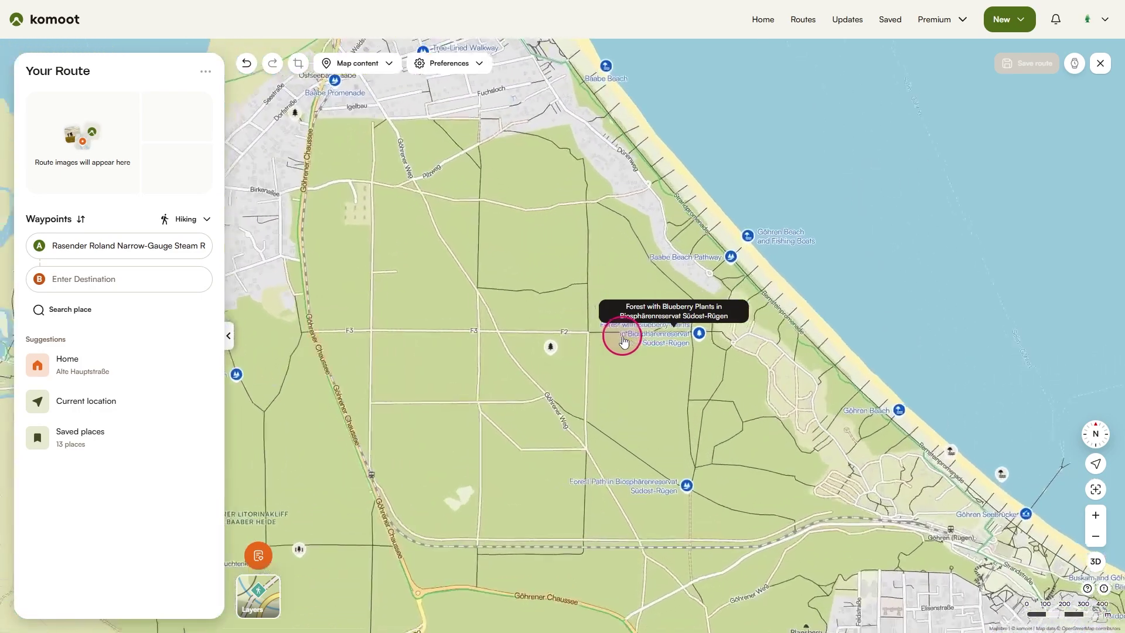
scroll(606, 308, down, 3)
scroll(609, 308, up, 3)
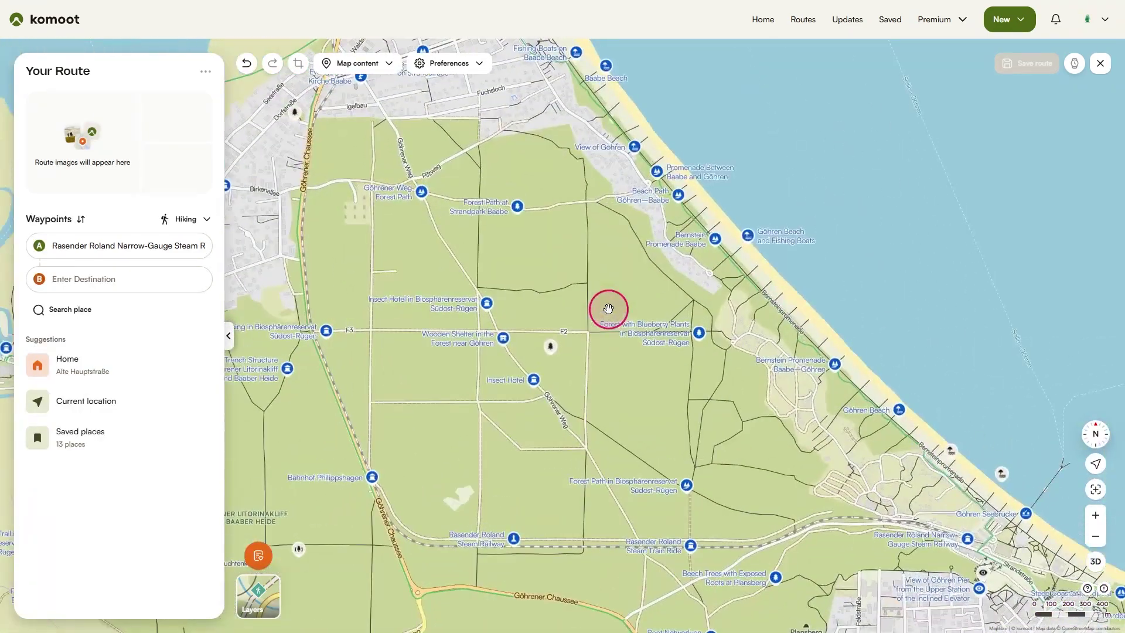
drag(744, 410, 592, 276)
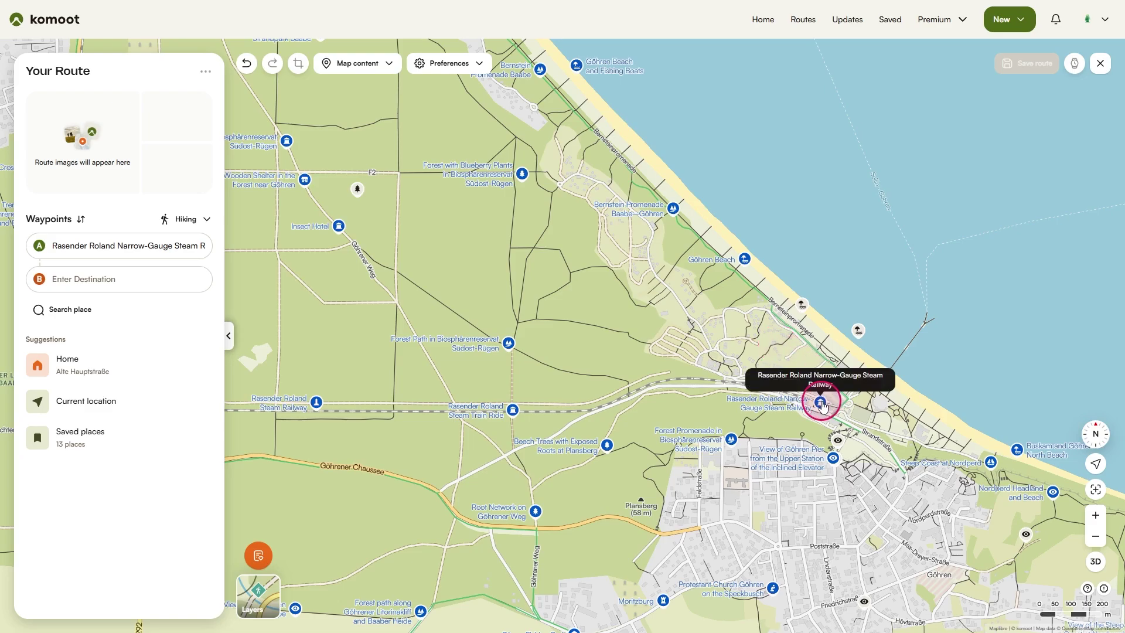
click(821, 404)
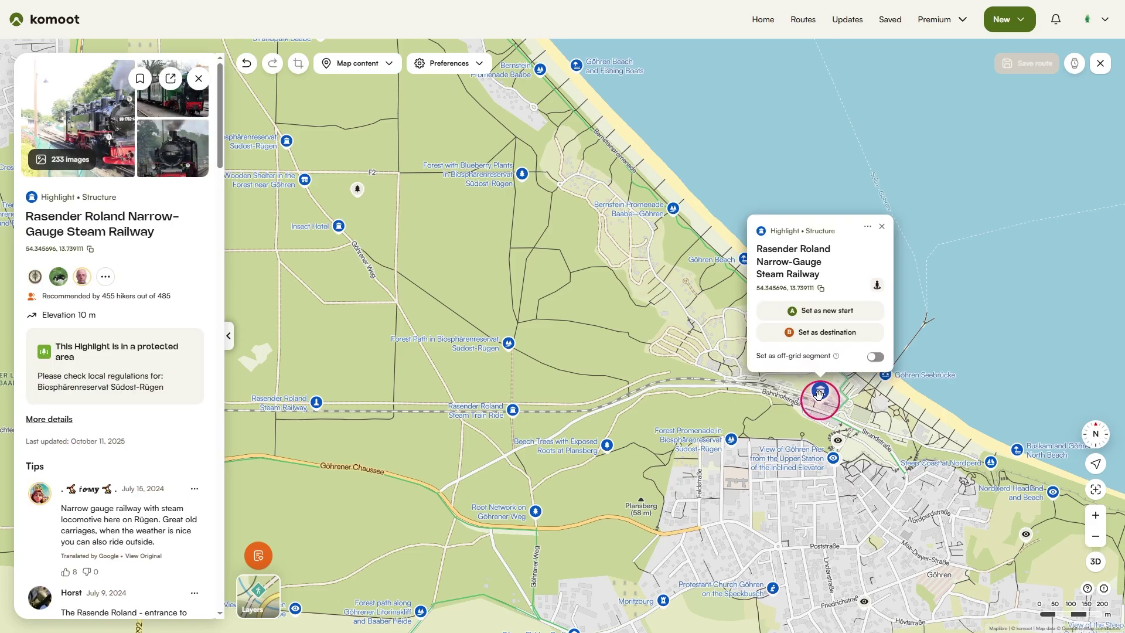
click(807, 339)
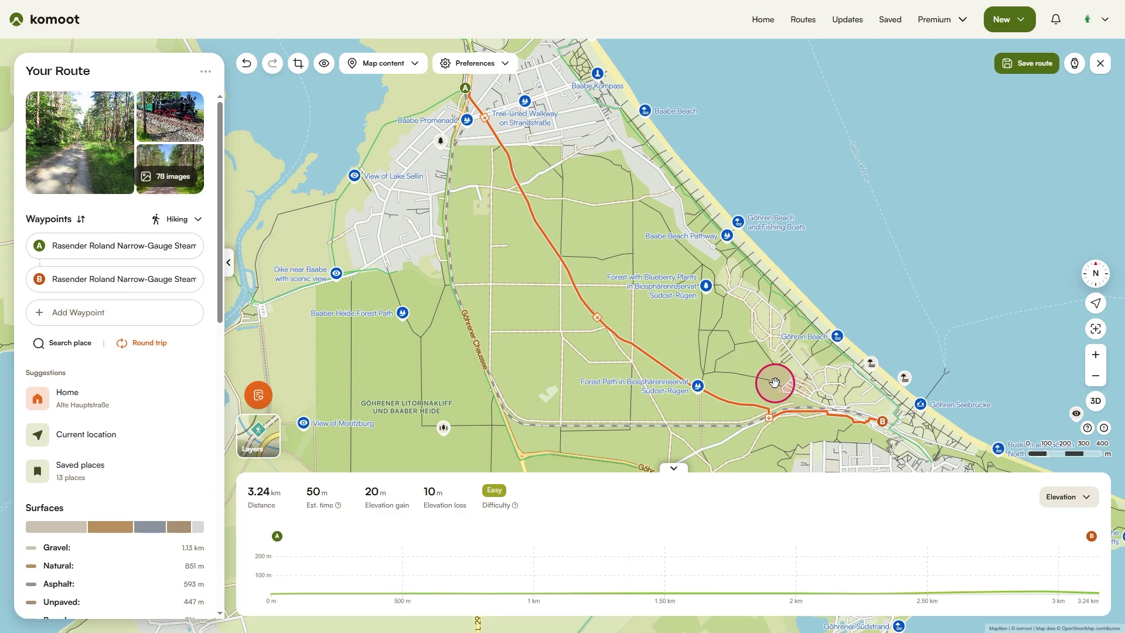
Collapse the elevation profile of the Baabe–Göhren route to show more map.
click(672, 469)
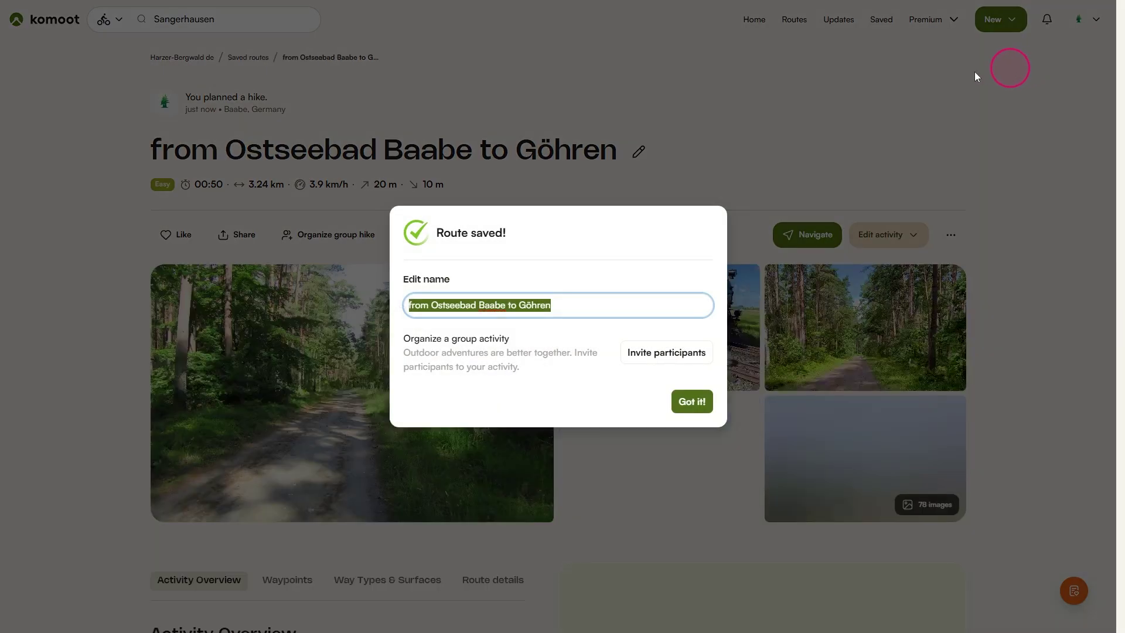
Dismiss the Route saved! confirmation and choose to navigate the route on a phone.
click(692, 402)
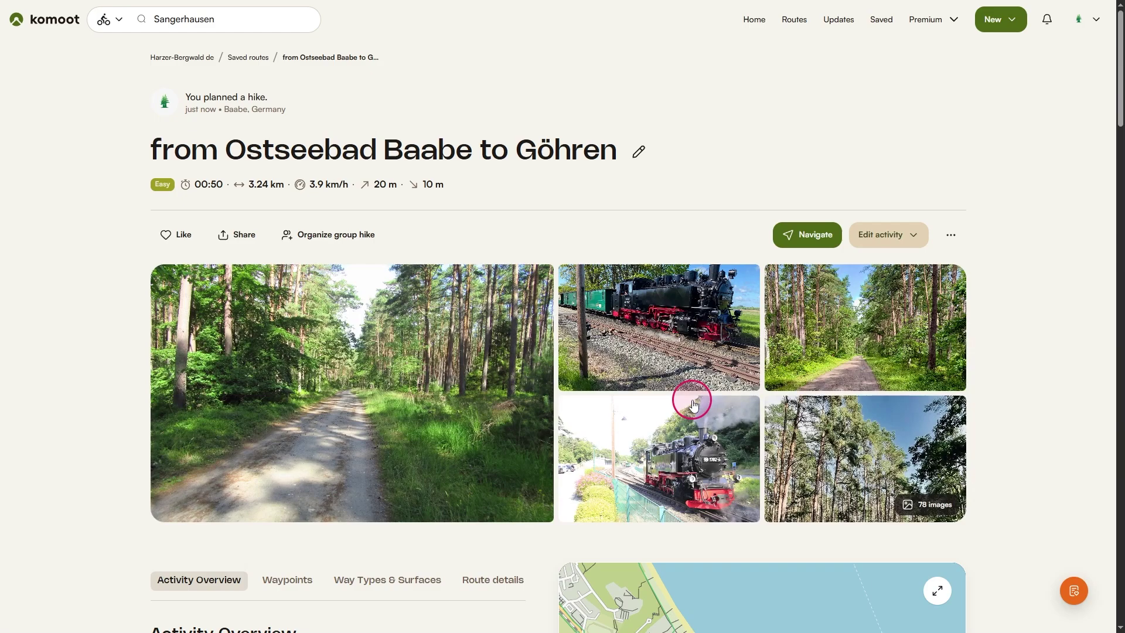
click(806, 237)
click(515, 303)
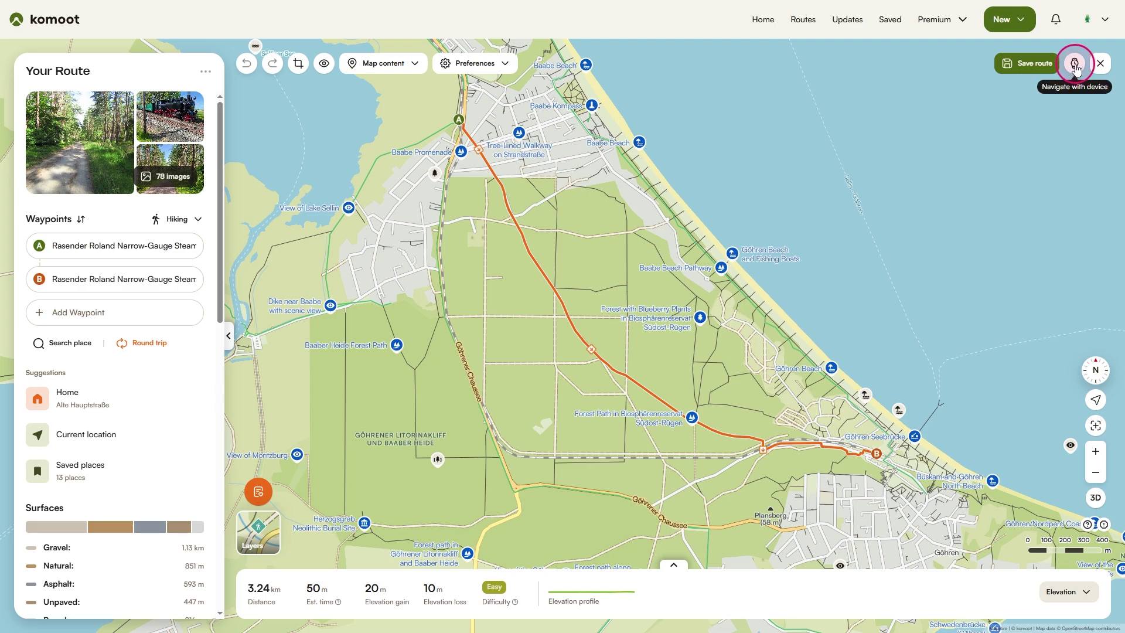
Send the Baabe–Göhren route to the phone from the Navigate with device options.
click(1075, 64)
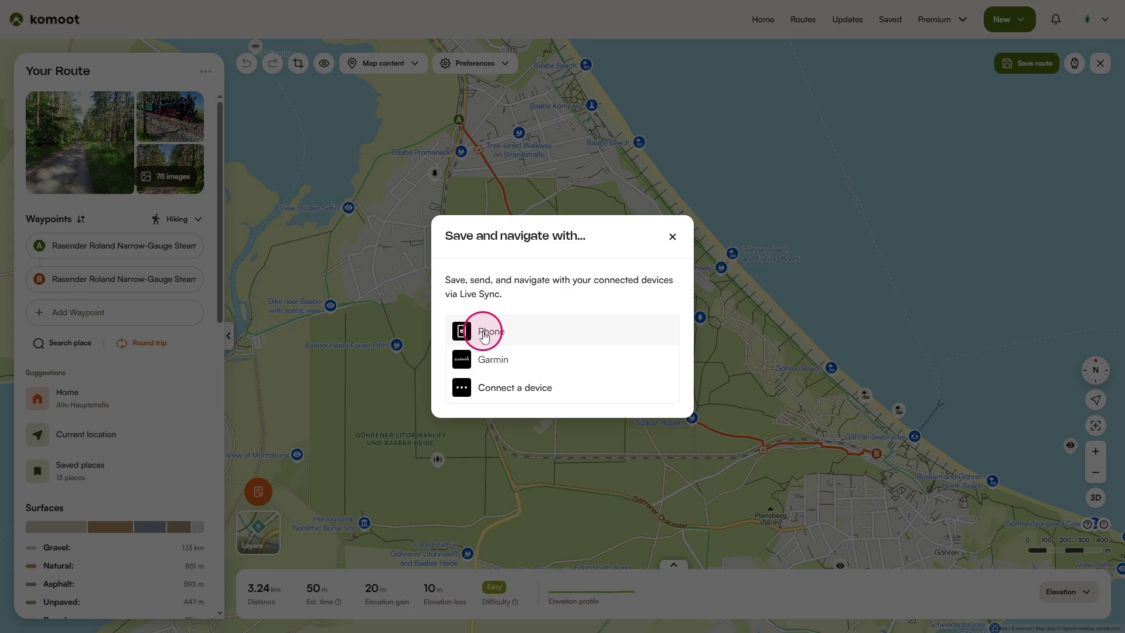
click(484, 335)
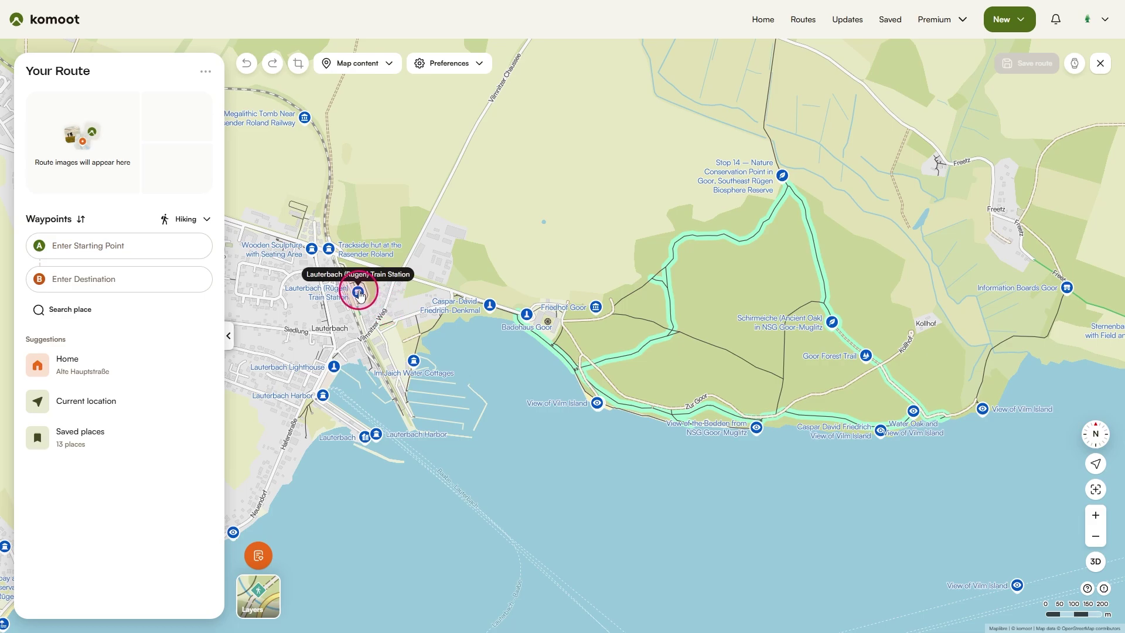
Set Lauterbach (Rügen) Train Station as start and Goor's Stop 14 conservation point as destination.
click(358, 291)
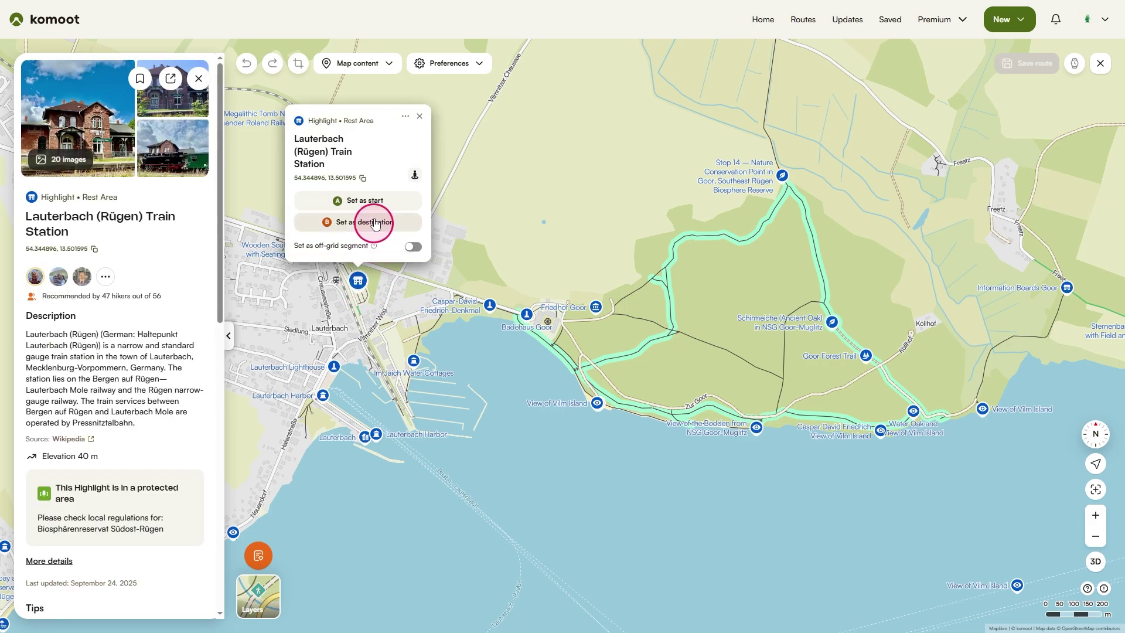
click(364, 202)
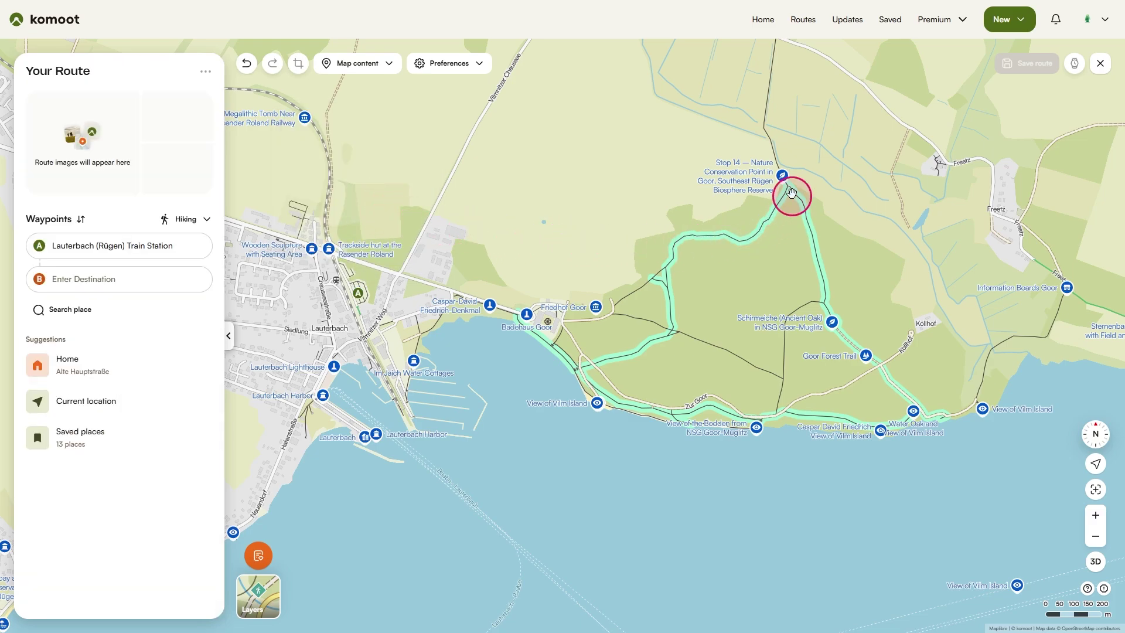
click(783, 177)
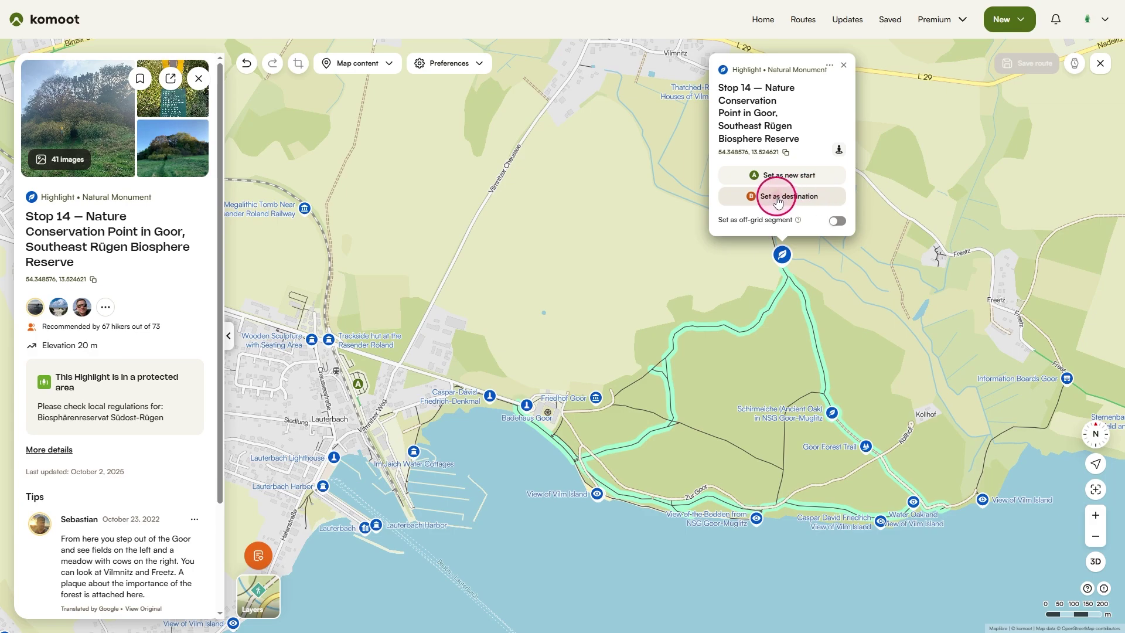
click(778, 196)
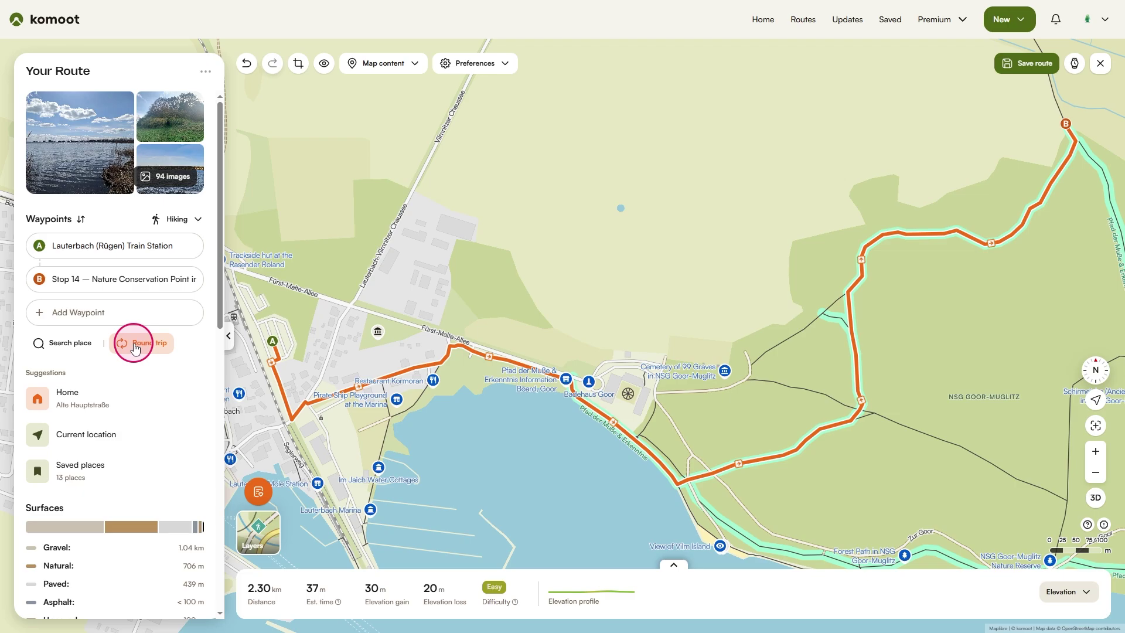
Make the route a 4.60 km round trip back to Lauterbach (Rügen) Train Station.
click(134, 346)
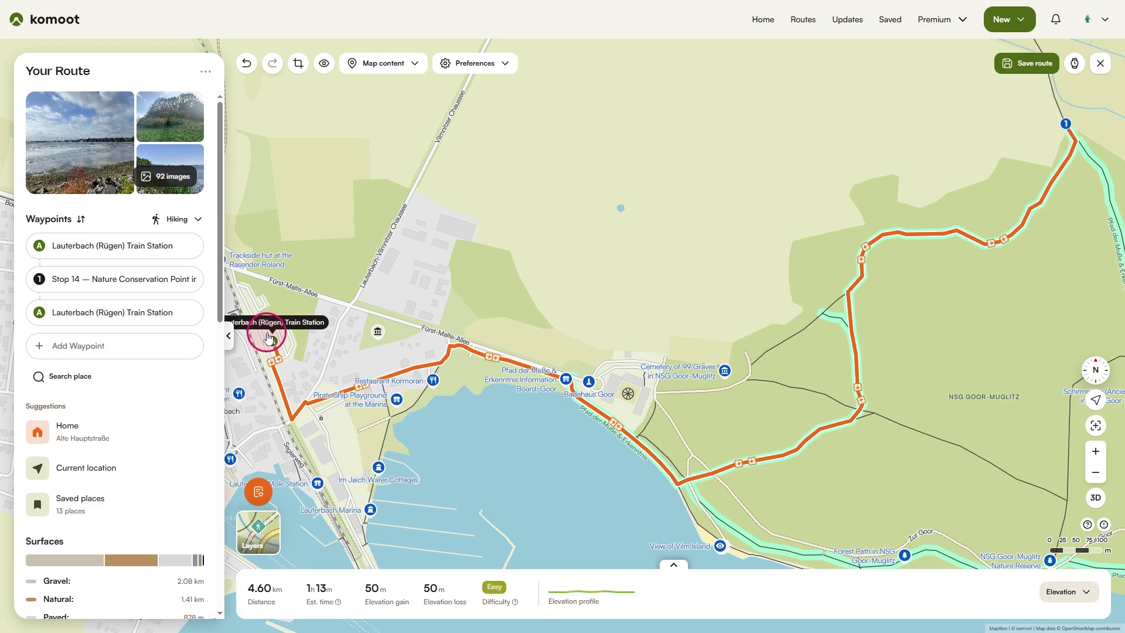
scroll(517, 374, down, 3)
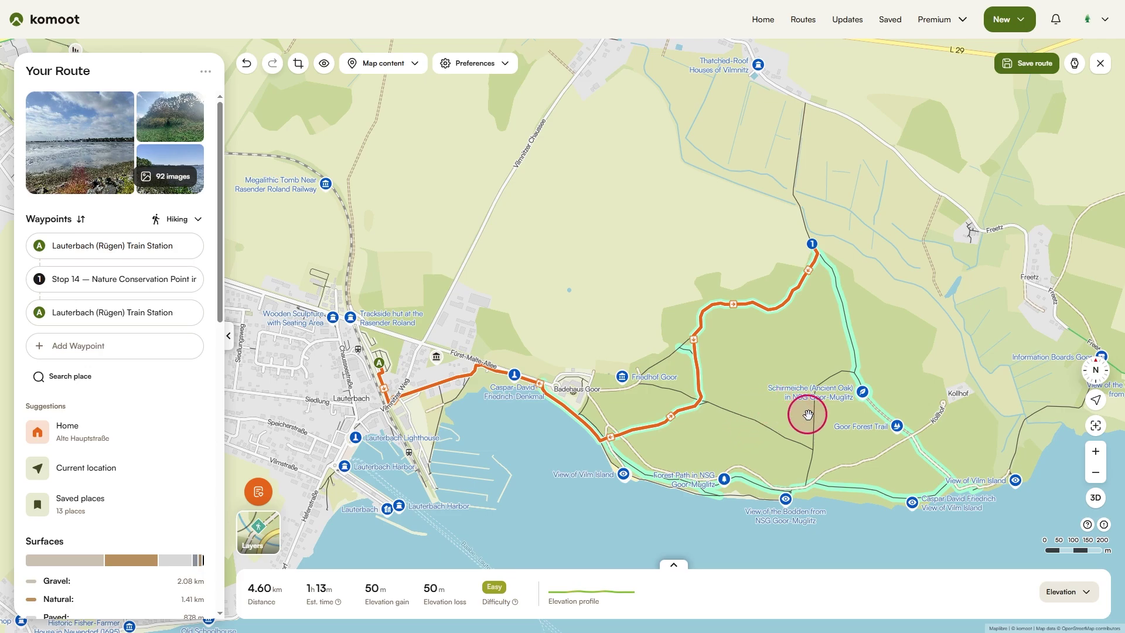
Add the Caspar David Friedrich View of Vilm Island and reverse waypoints so it comes before Stop 14.
click(913, 502)
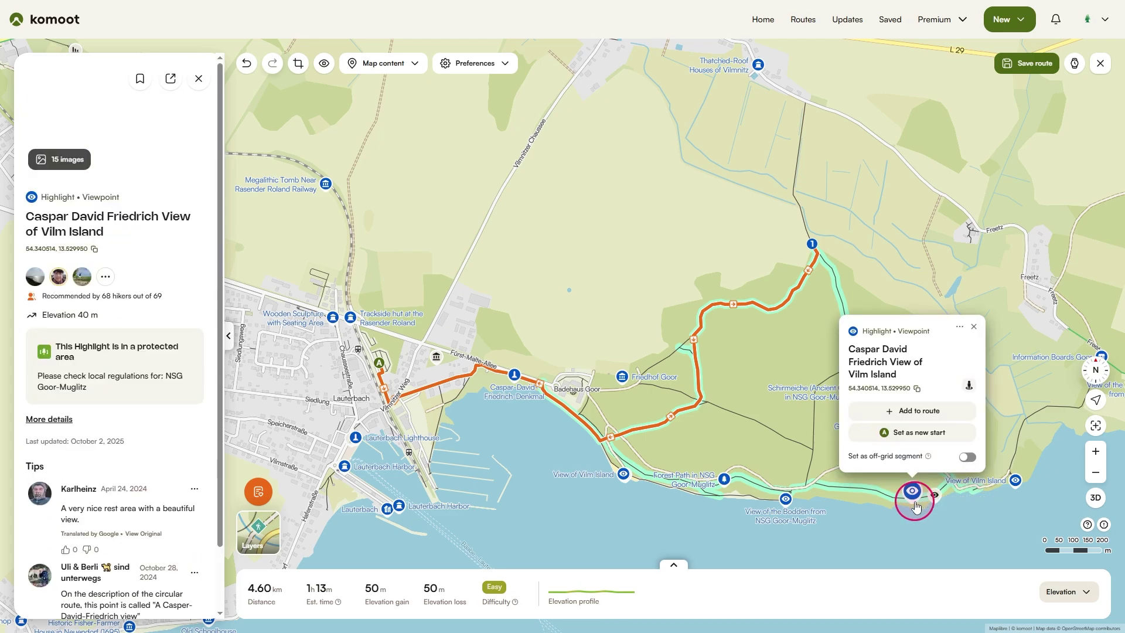
click(907, 412)
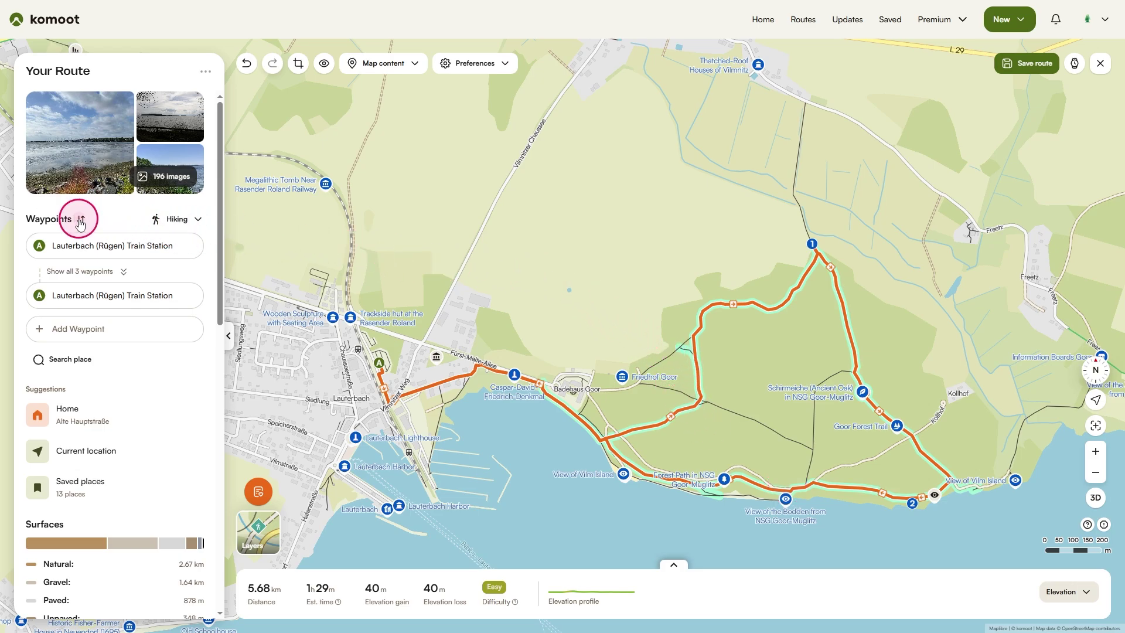
click(80, 221)
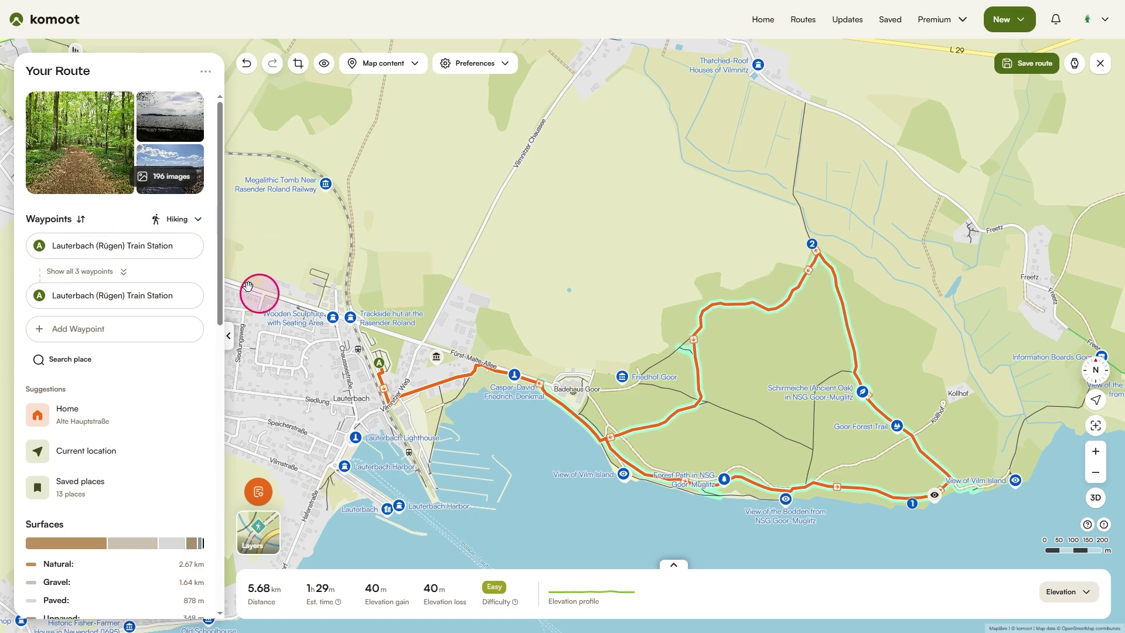
click(113, 275)
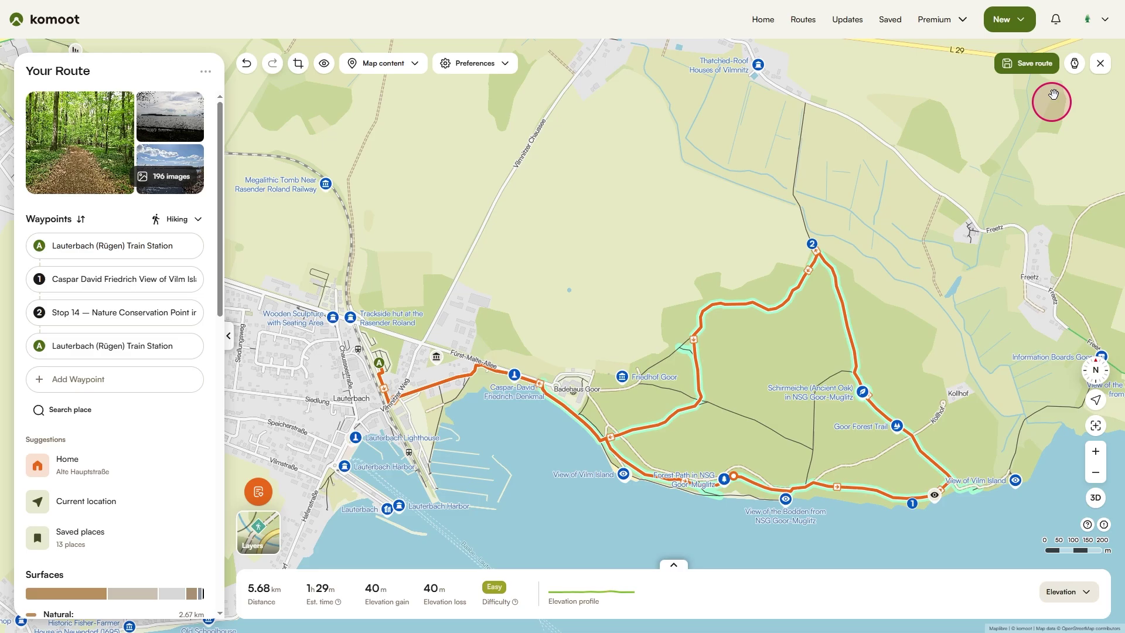
click(1076, 63)
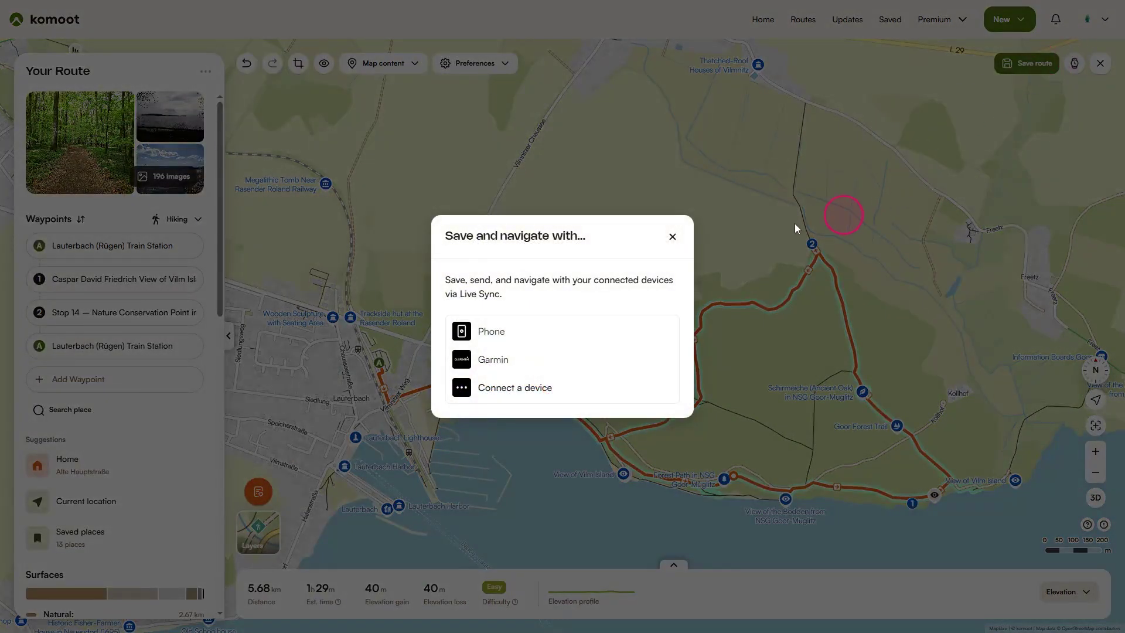
click(670, 240)
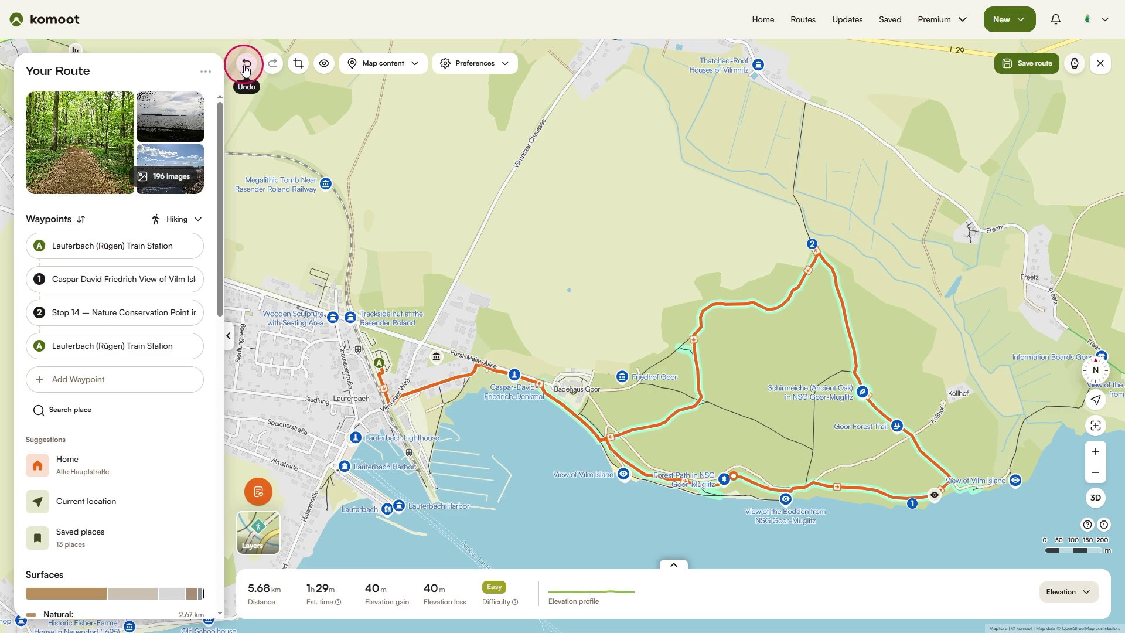
Undo the waypoint reversal so Stop 14 comes first, then restore the map to north-up.
click(246, 64)
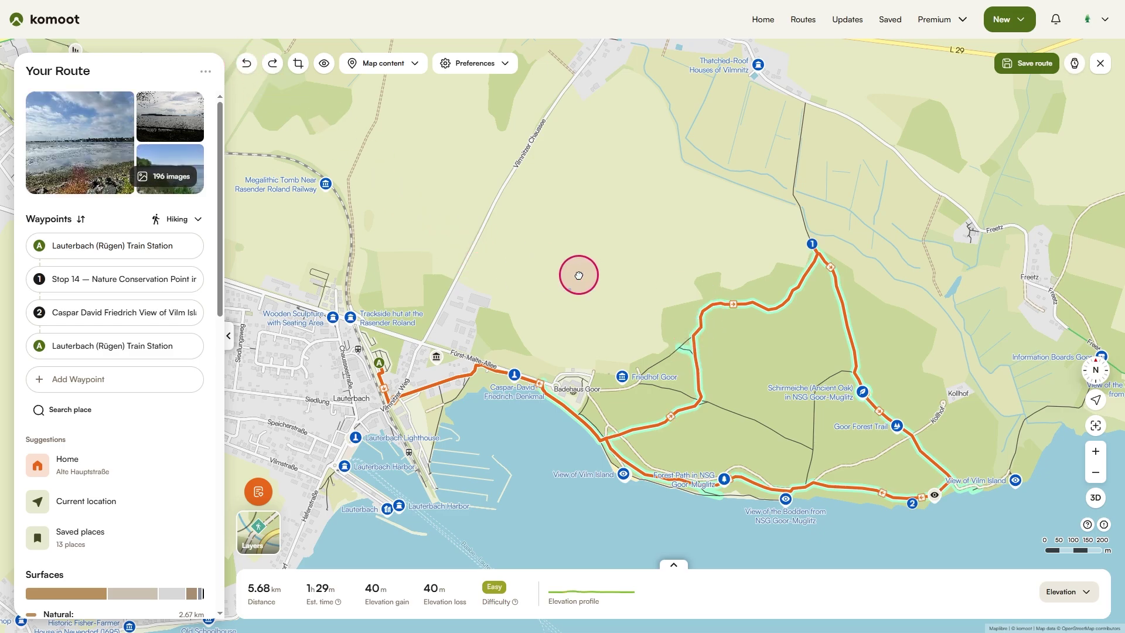
drag(579, 275, 484, 194)
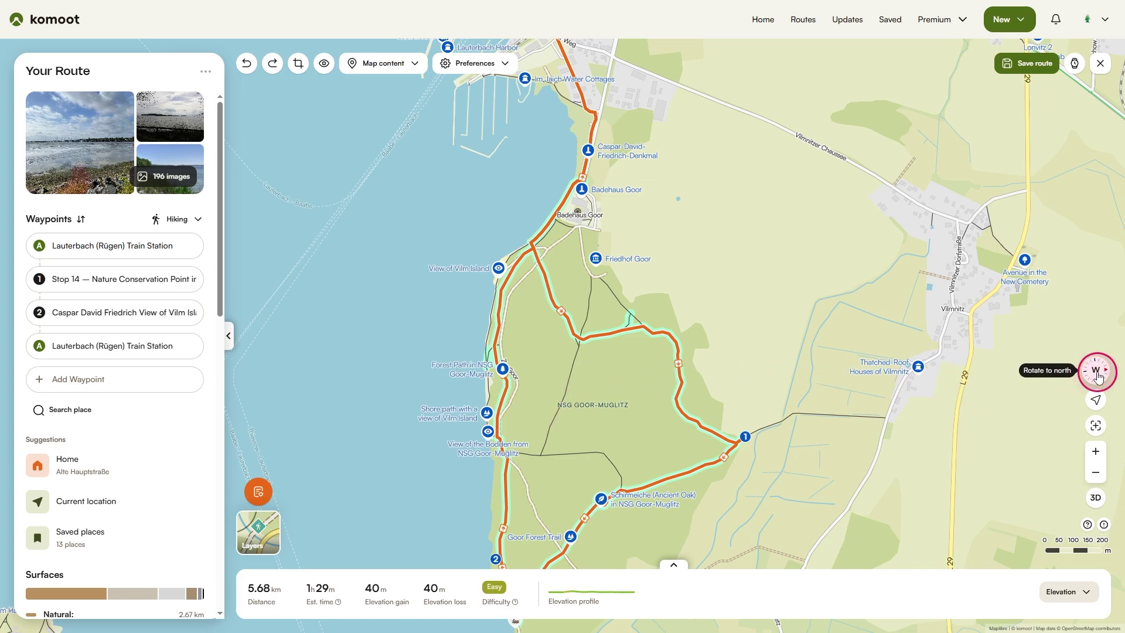
click(1093, 371)
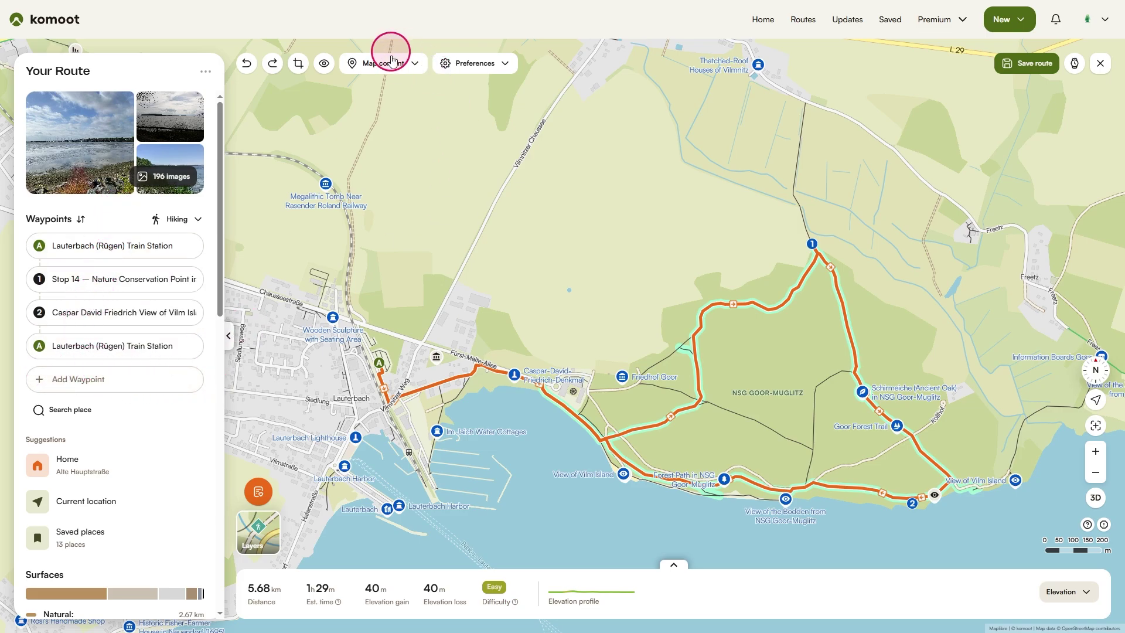
click(389, 62)
click(470, 64)
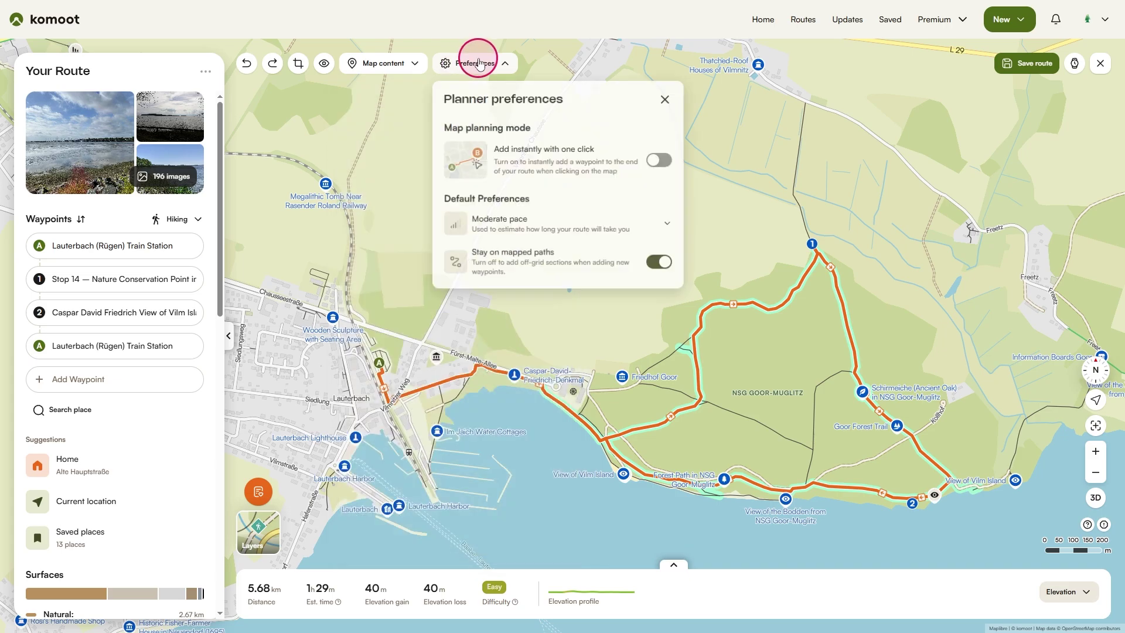
click(472, 63)
click(432, 220)
click(263, 524)
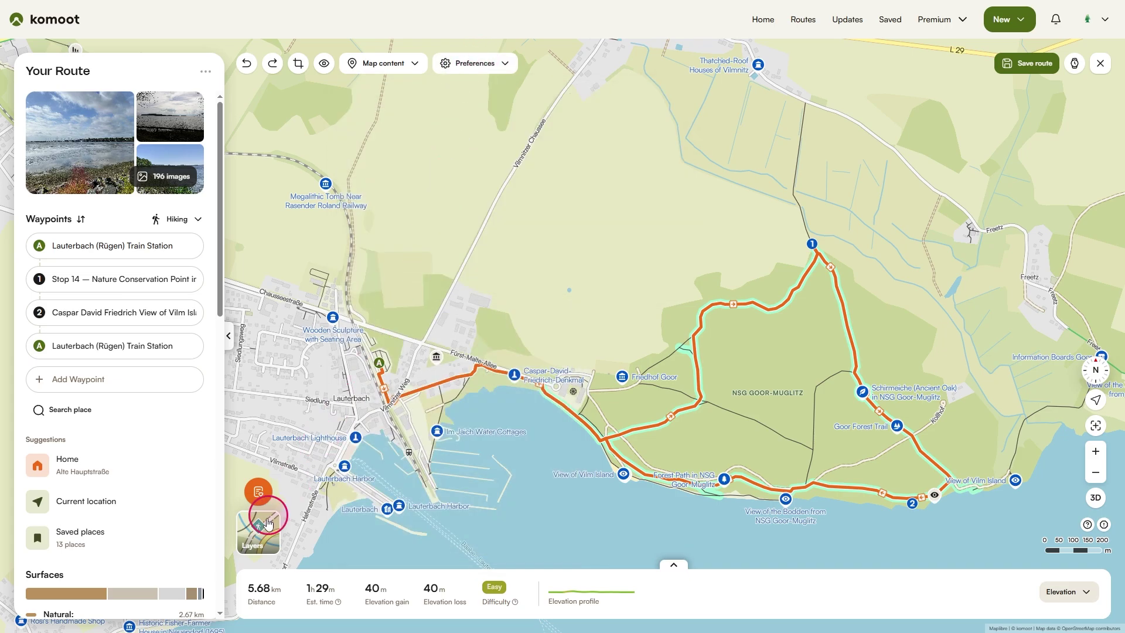
click(263, 523)
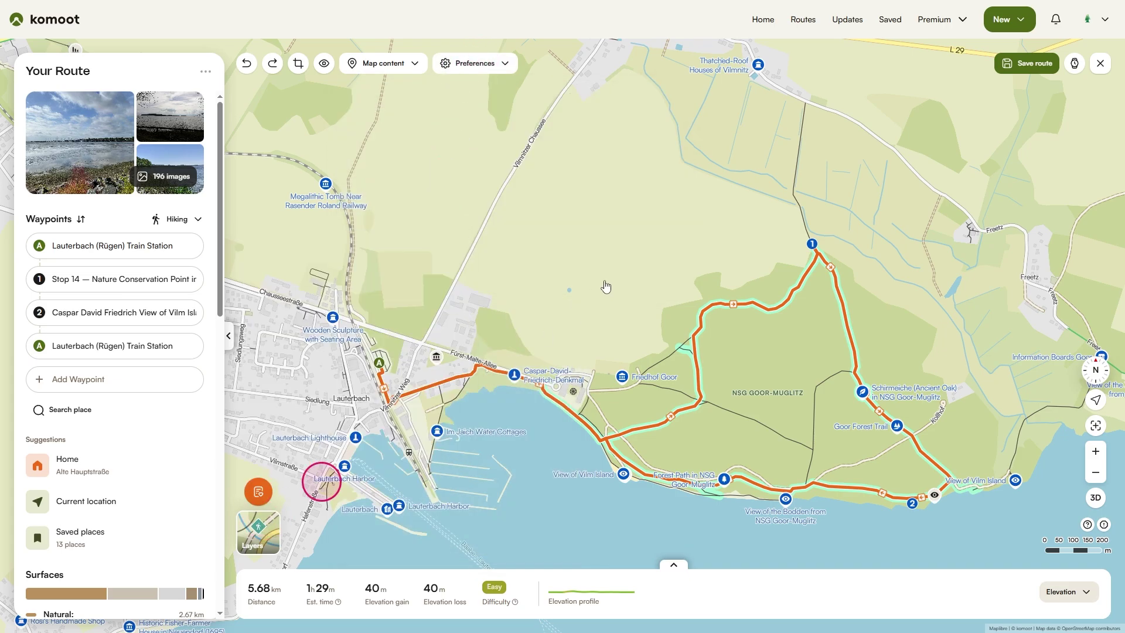